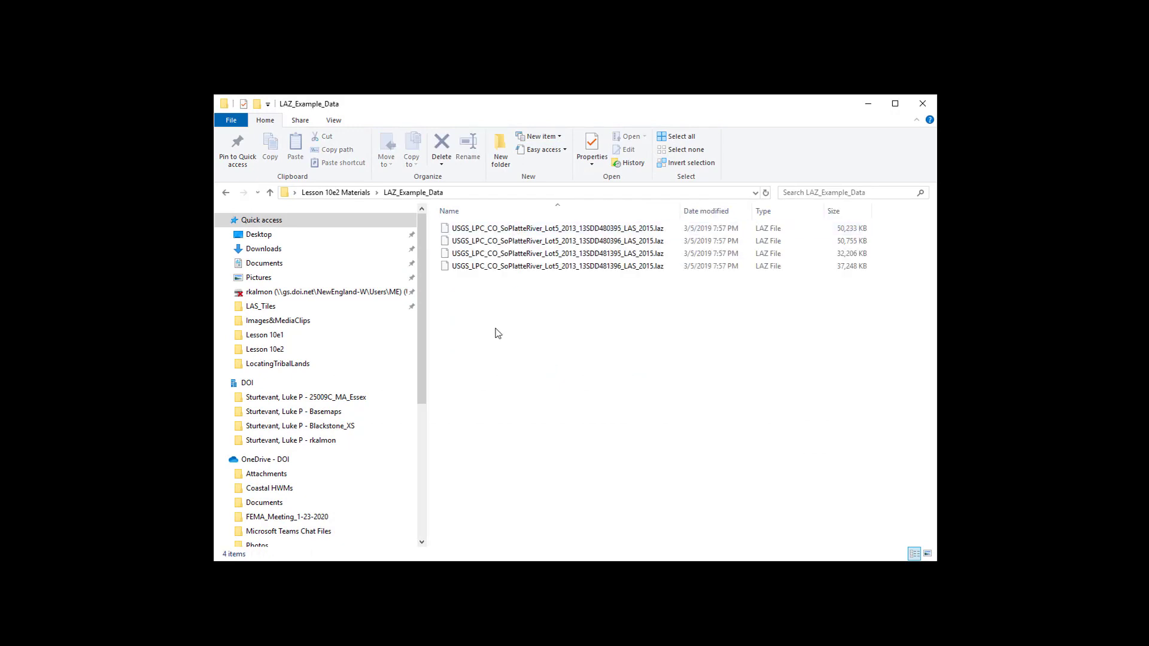
# Step: Run laszip.exe from the Lesson 10e2 Materials folder, allowing it past the SmartScreen unknown-publisher warning
pyautogui.moveTo(496, 328); pyautogui.dragTo(513, 237)
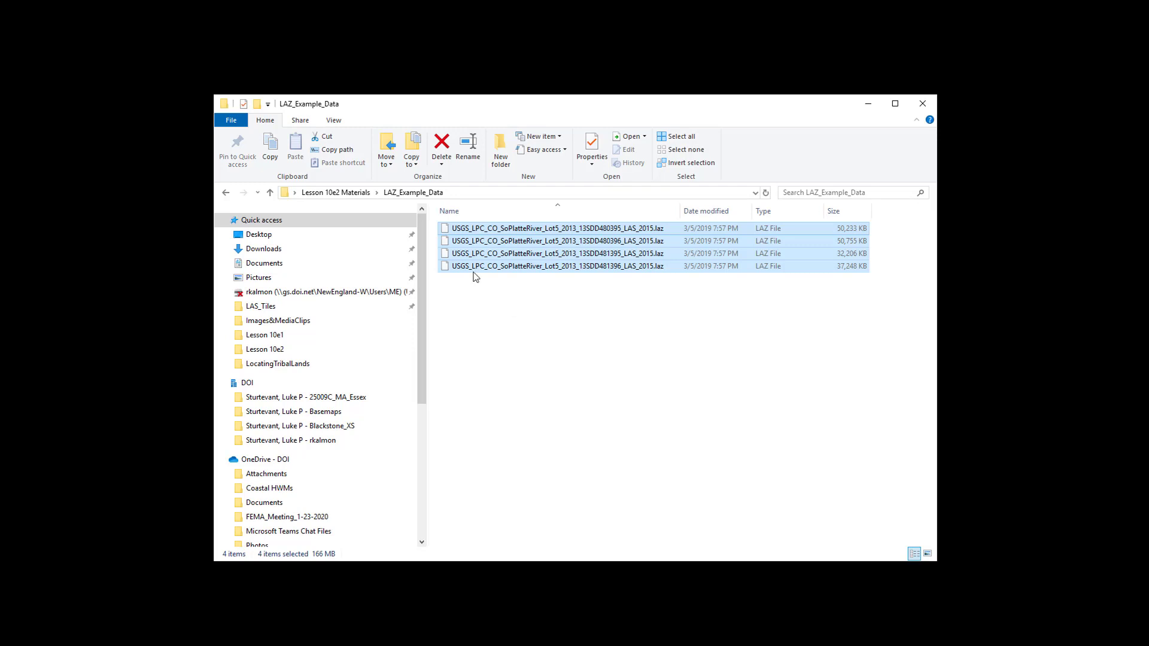
pyautogui.click(365, 192)
pyautogui.click(470, 244)
pyautogui.doubleClick(470, 242)
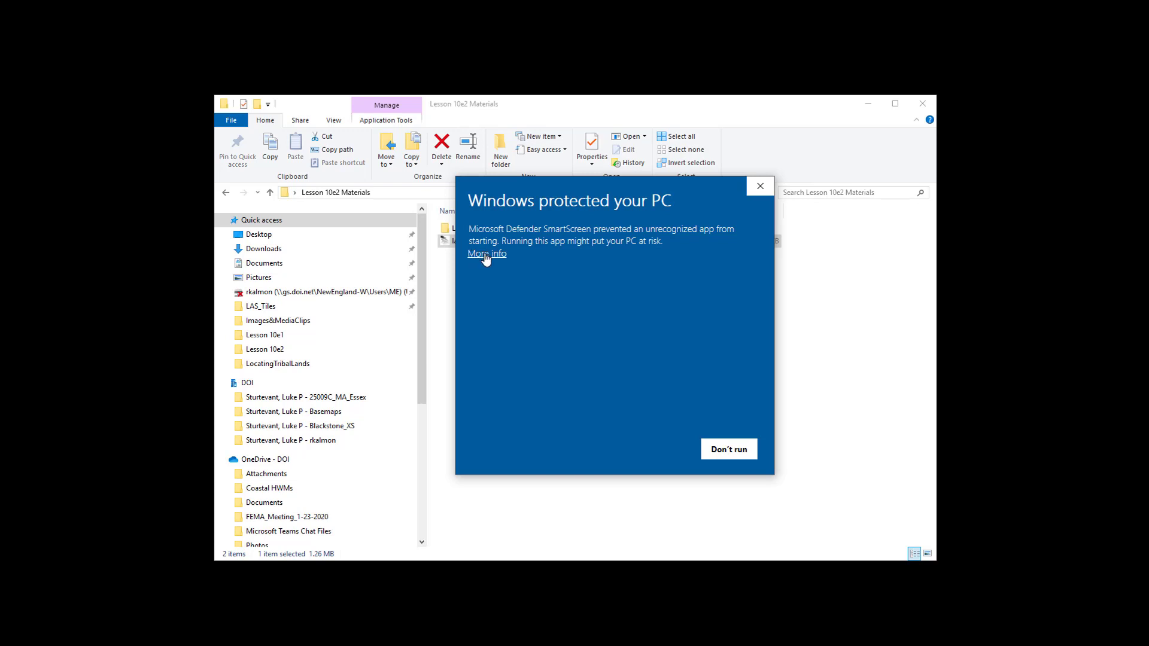
pyautogui.click(486, 254)
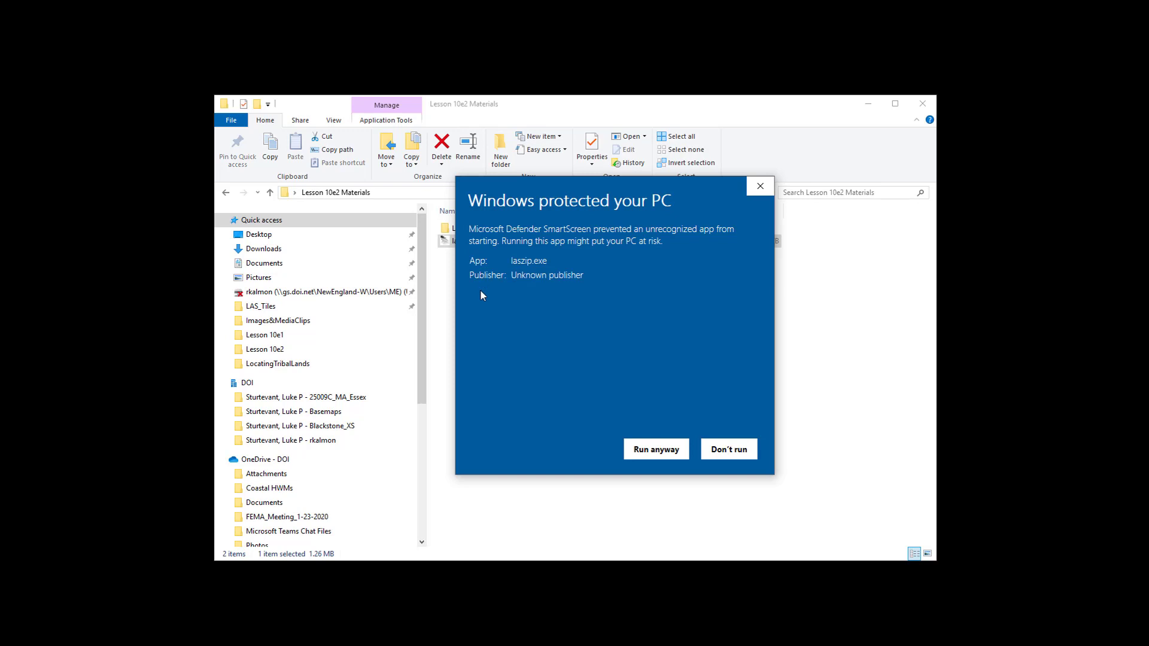
pyautogui.click(631, 450)
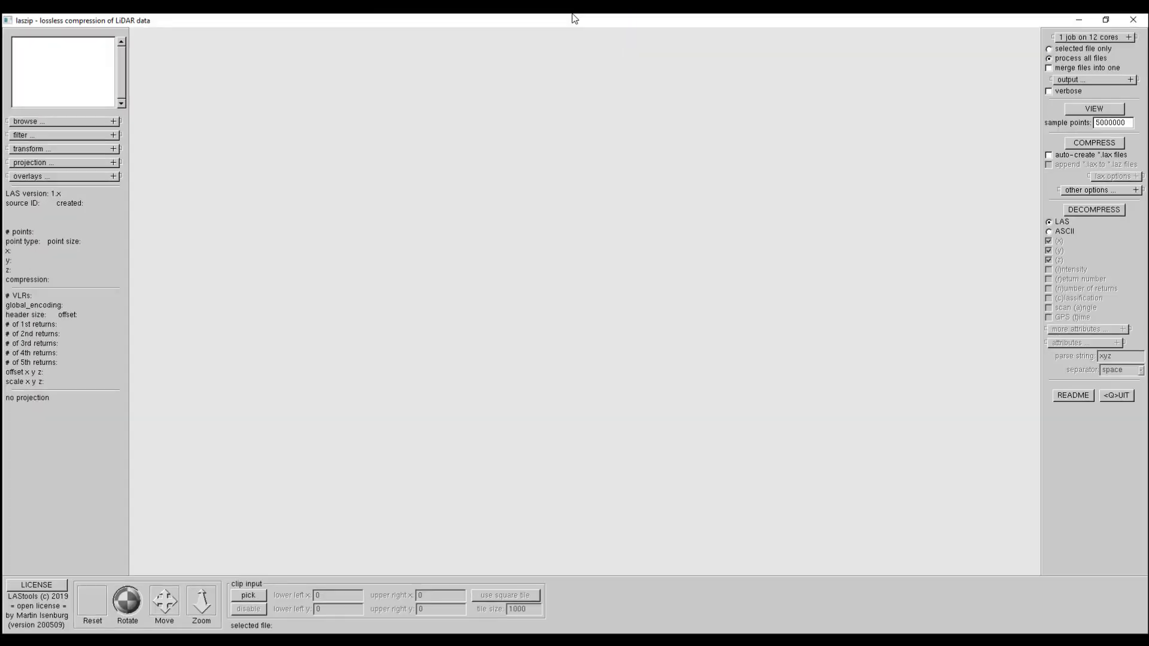
# Step: Maximize the laszip window and preview the browse, filter and transform option panels
pyautogui.doubleClick(574, 18)
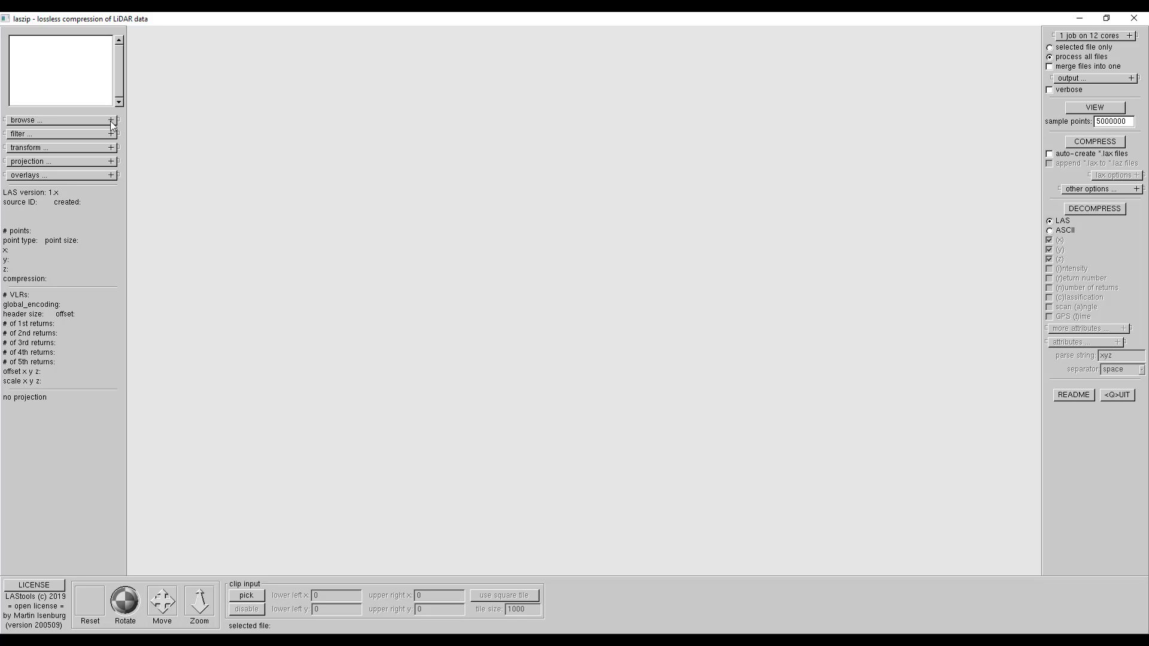
pyautogui.click(110, 121)
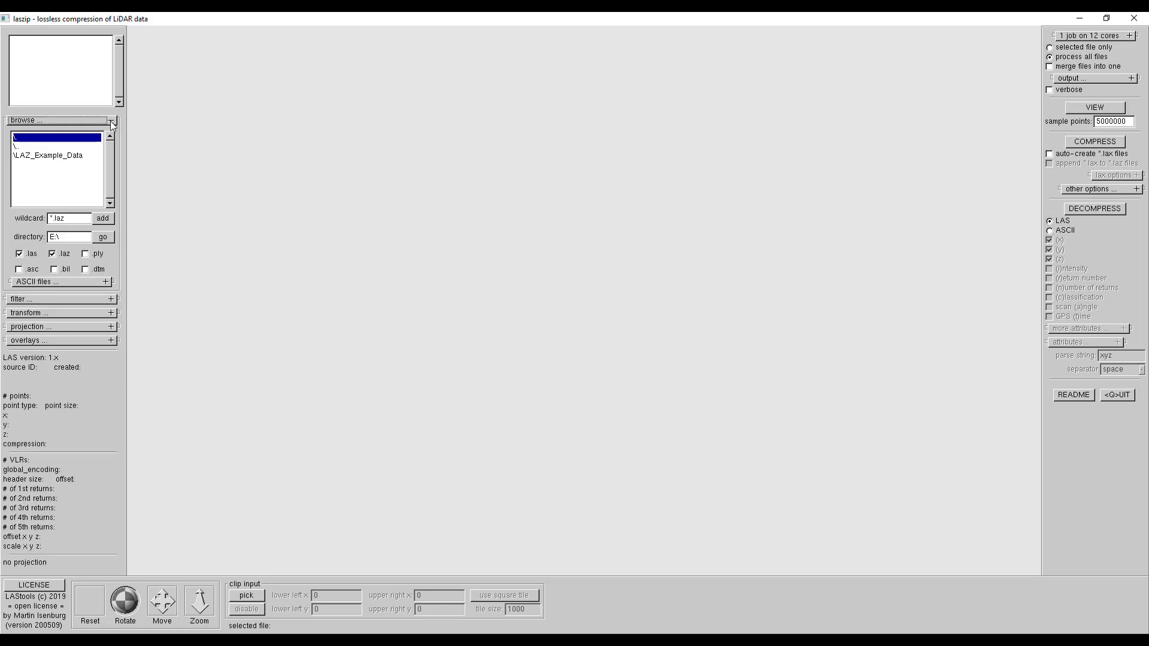
pyautogui.click(110, 121)
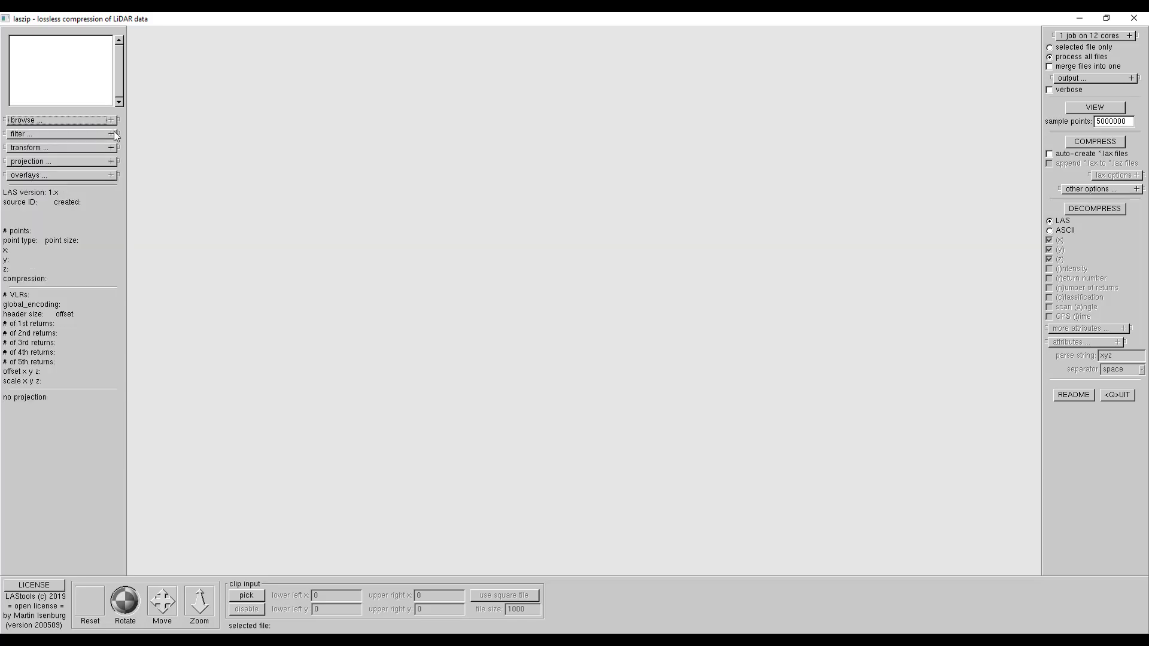
pyautogui.click(112, 134)
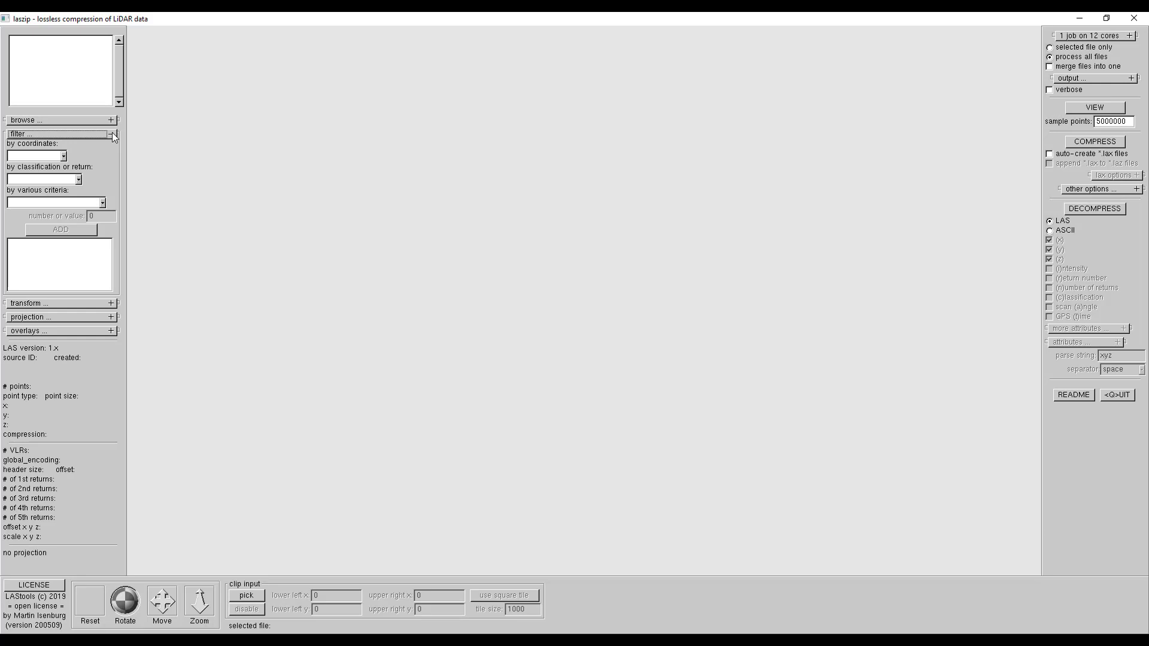
pyautogui.click(112, 133)
pyautogui.click(110, 148)
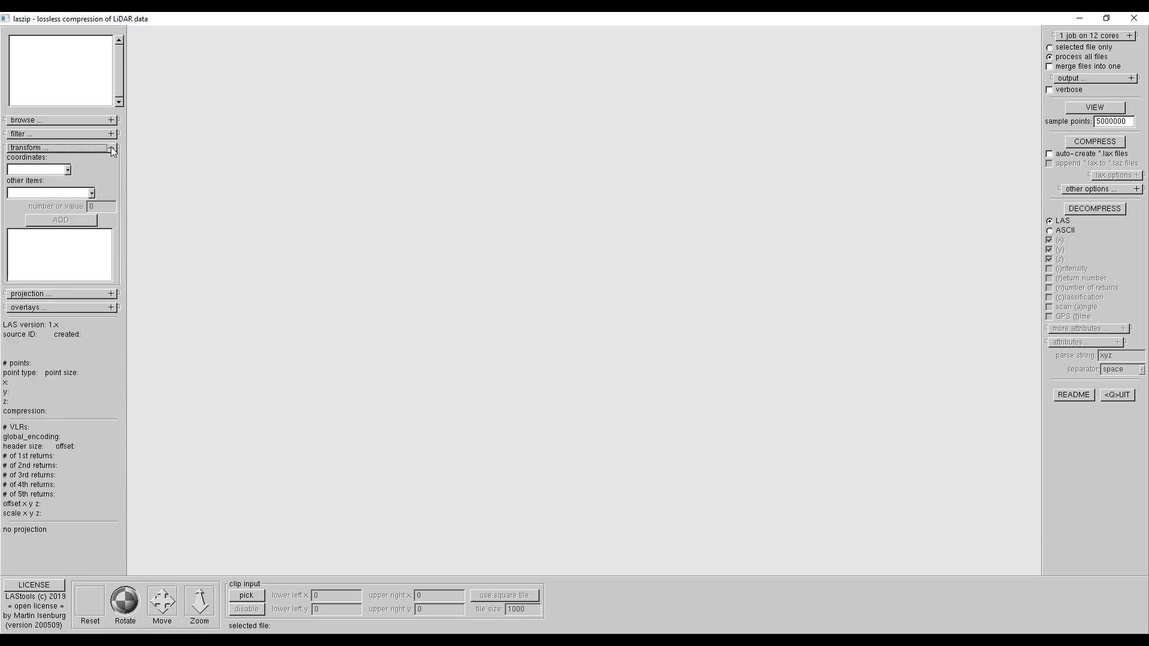
pyautogui.click(111, 147)
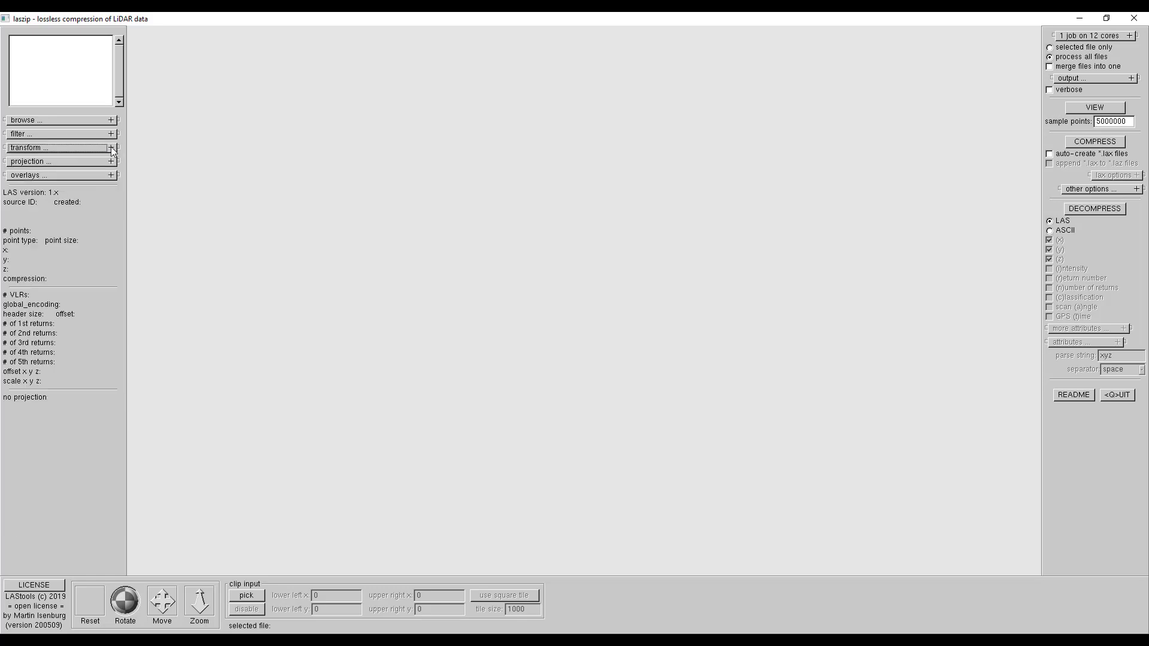
# Step: Preview the projection and overlay panels, then reopen the input file browser panel
pyautogui.click(111, 162)
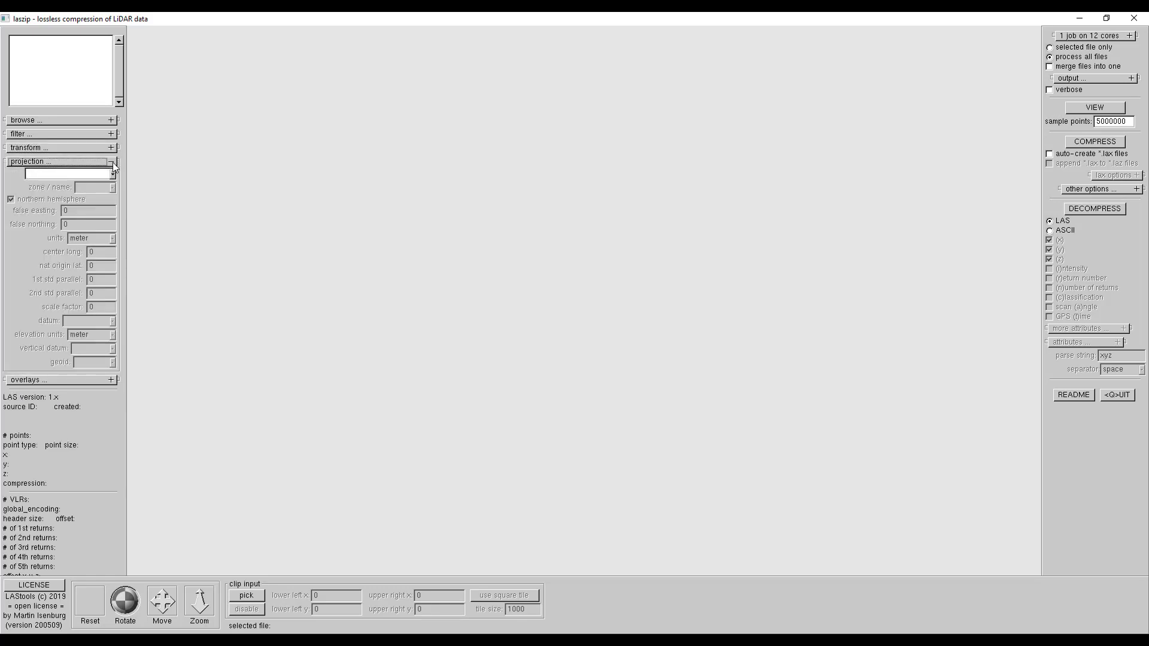
pyautogui.click(111, 163)
pyautogui.click(112, 174)
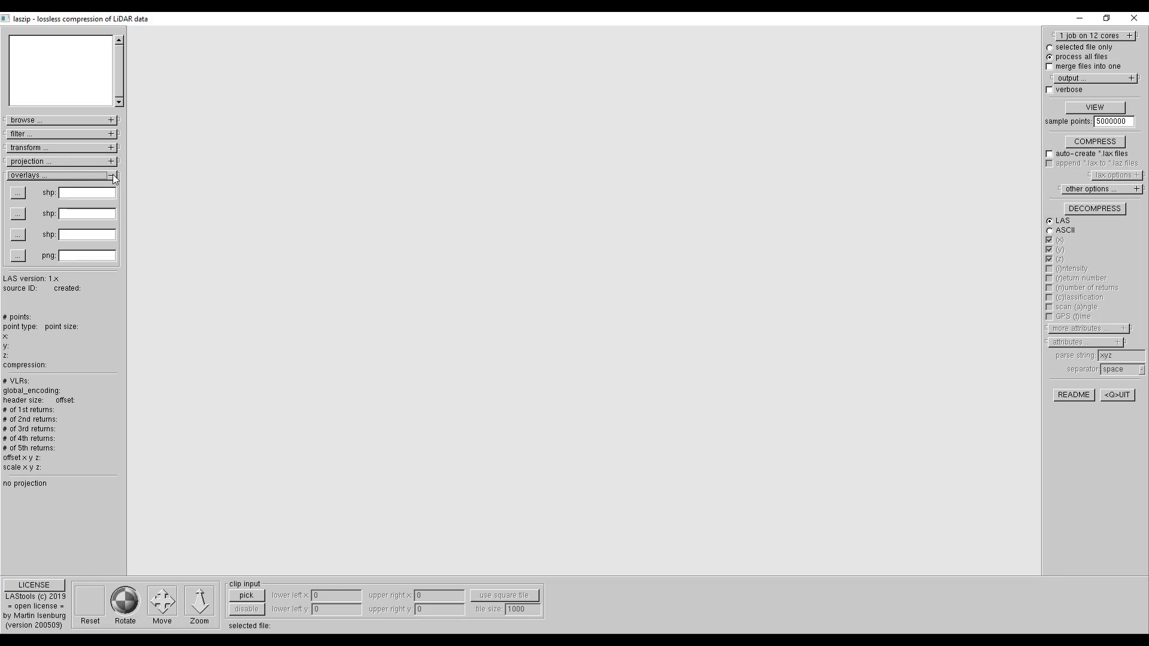
pyautogui.click(113, 174)
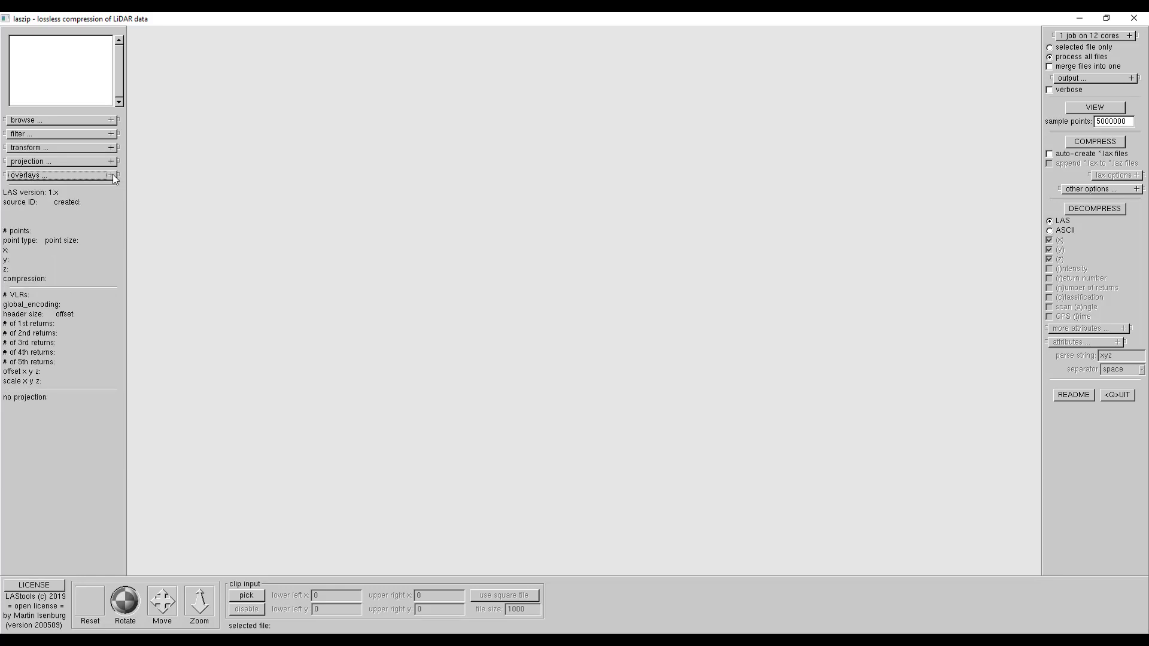
pyautogui.click(113, 121)
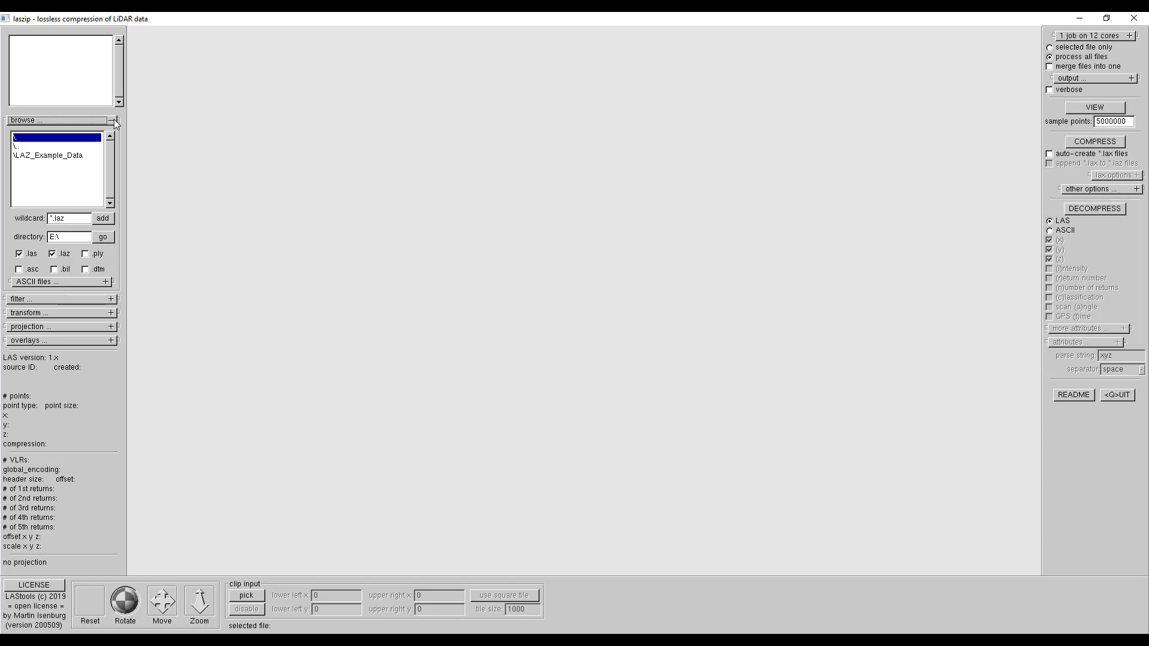
# Step: Open the LAZ_Example_Data folder and add its four *.laz tiles as input
pyautogui.click(82, 157)
pyautogui.doubleClick(82, 157)
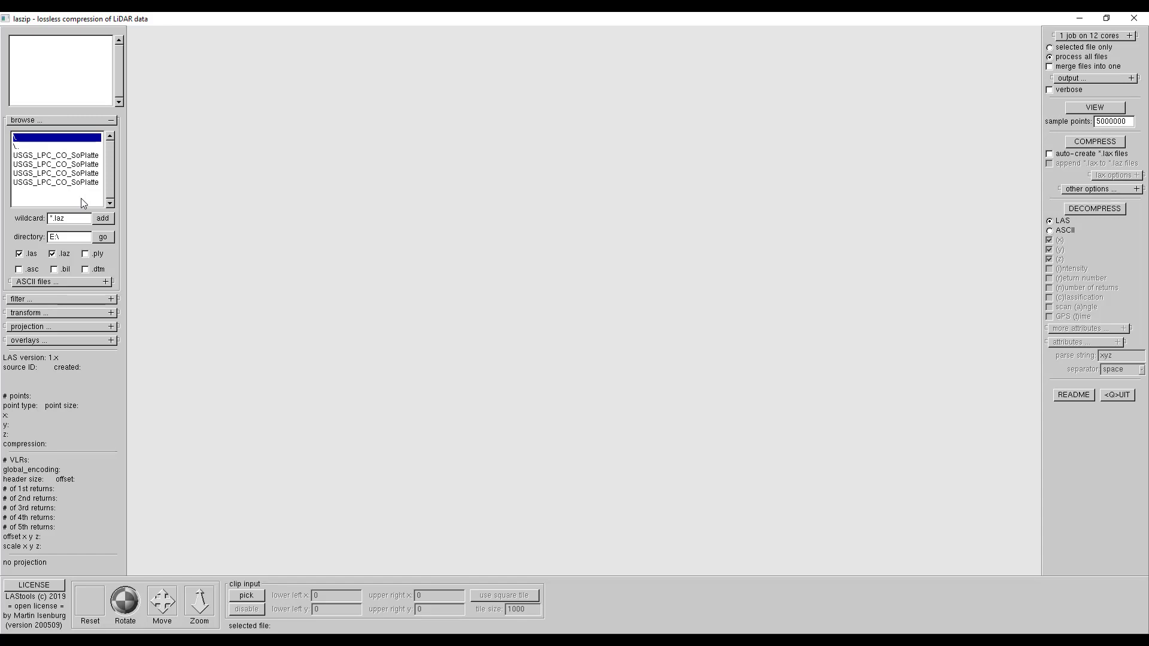
pyautogui.click(104, 219)
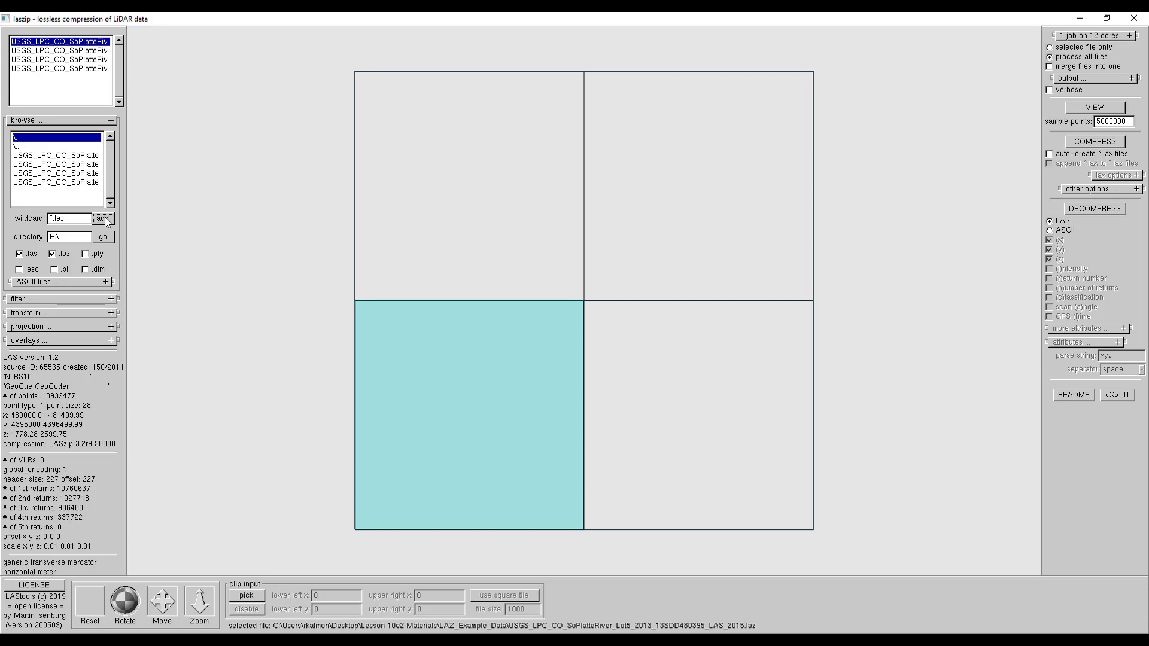
# Step: Check the lower-right and first tiles' headers, then expand the output directory, appendix and filename settings
pyautogui.click(680, 414)
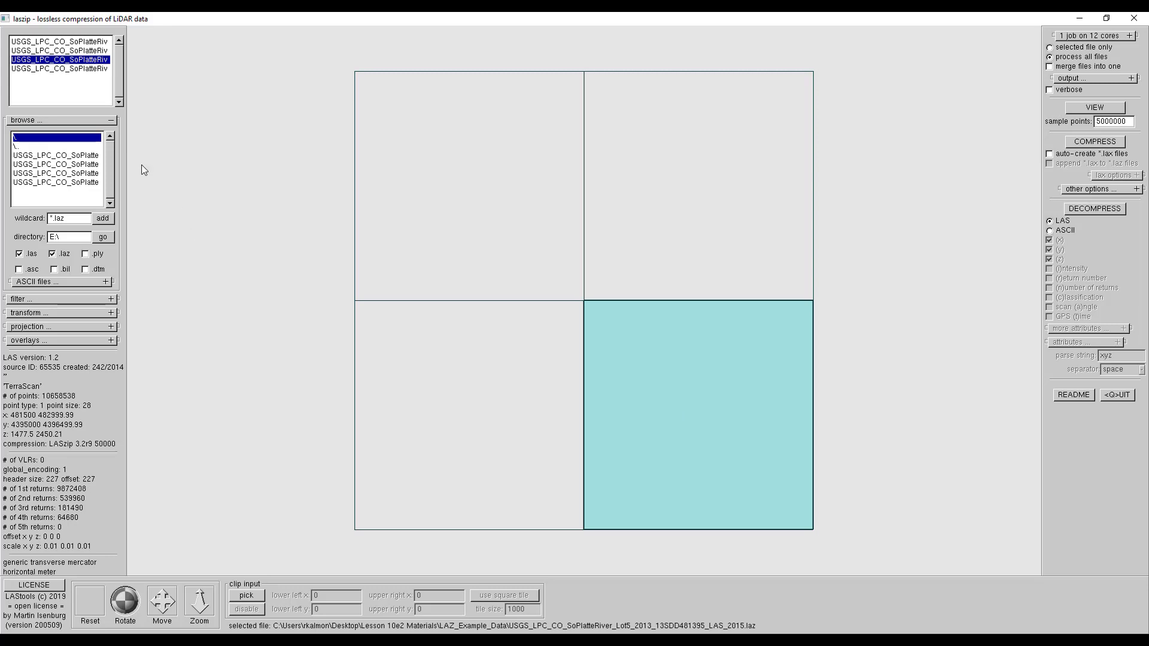
pyautogui.click(71, 42)
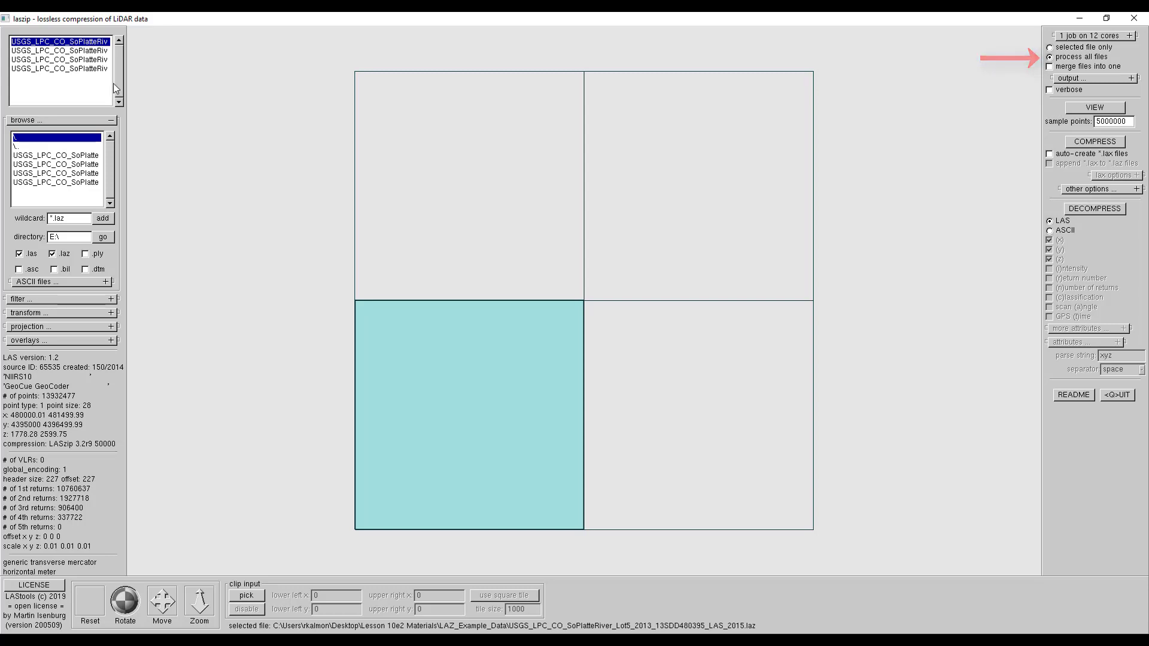
pyautogui.click(1132, 78)
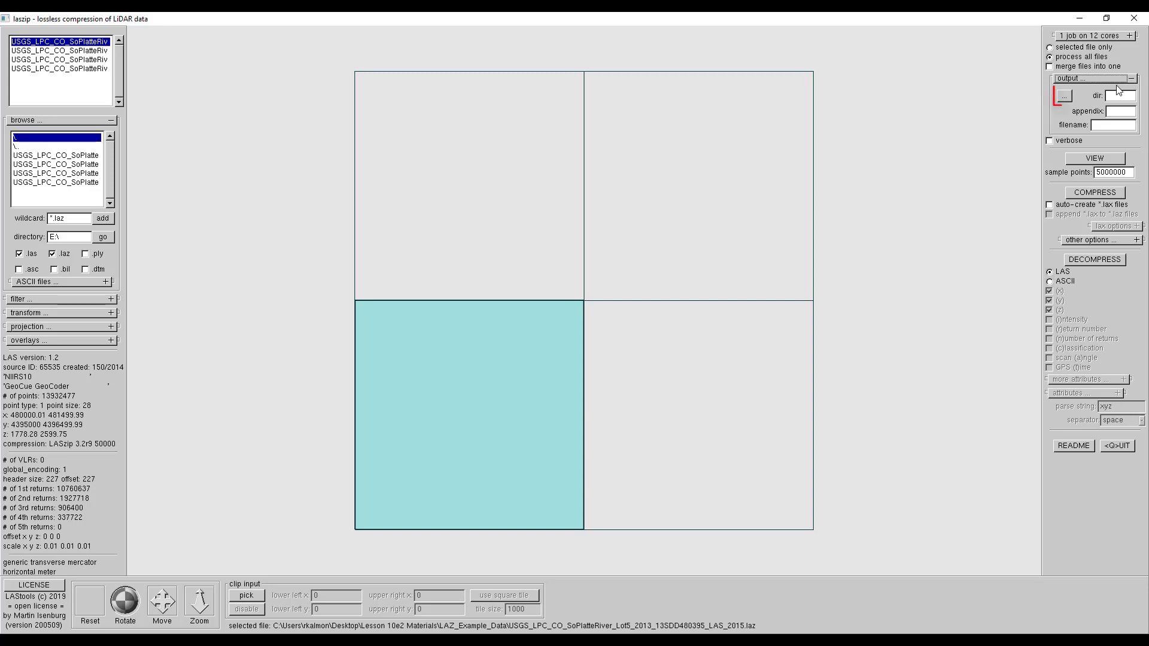
# Step: Close the output directory chooser without choosing a folder and expand the '1 job on 12 cores' options
pyautogui.click(1064, 96)
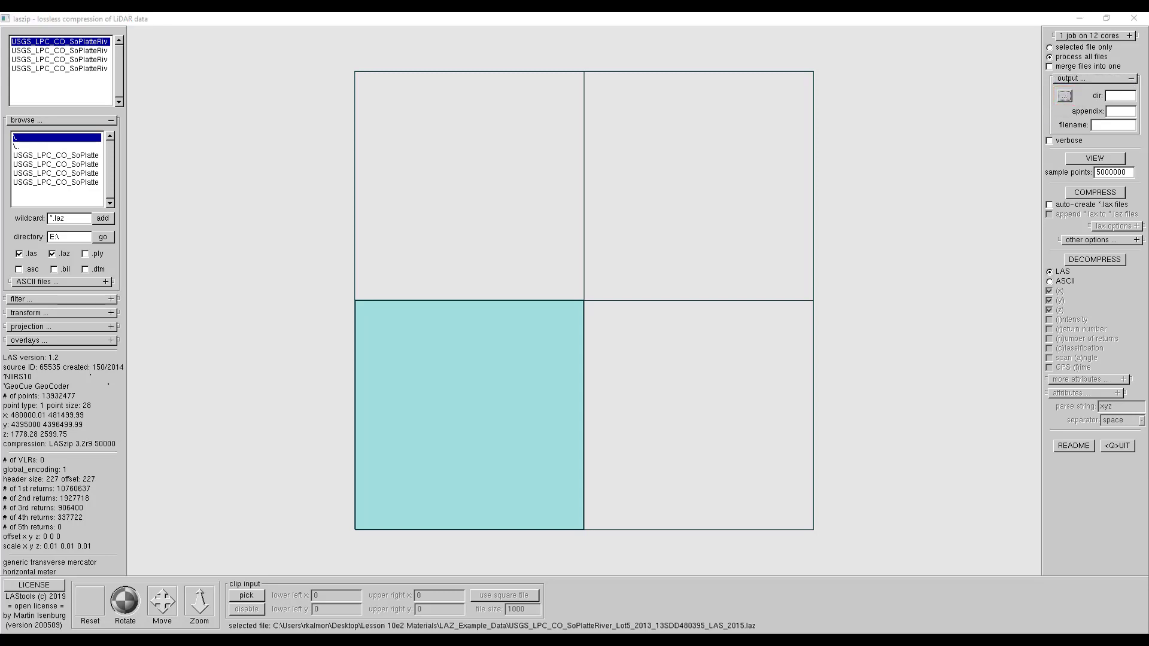
pyautogui.moveTo(659, 303); pyautogui.dragTo(956, 86)
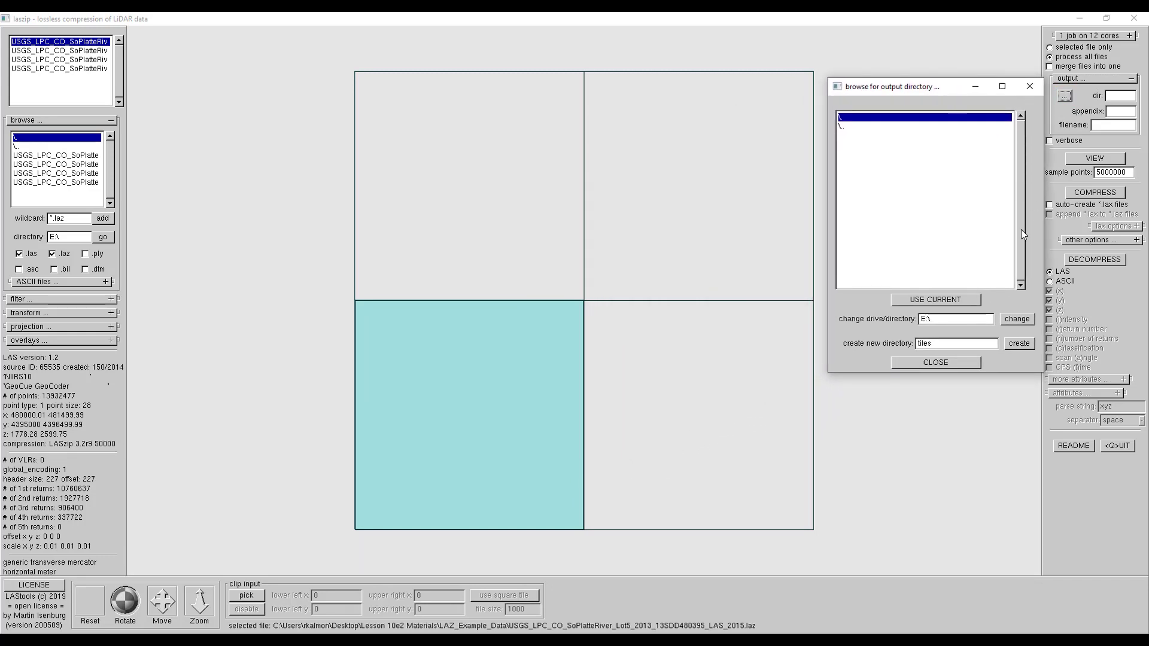
pyautogui.click(947, 364)
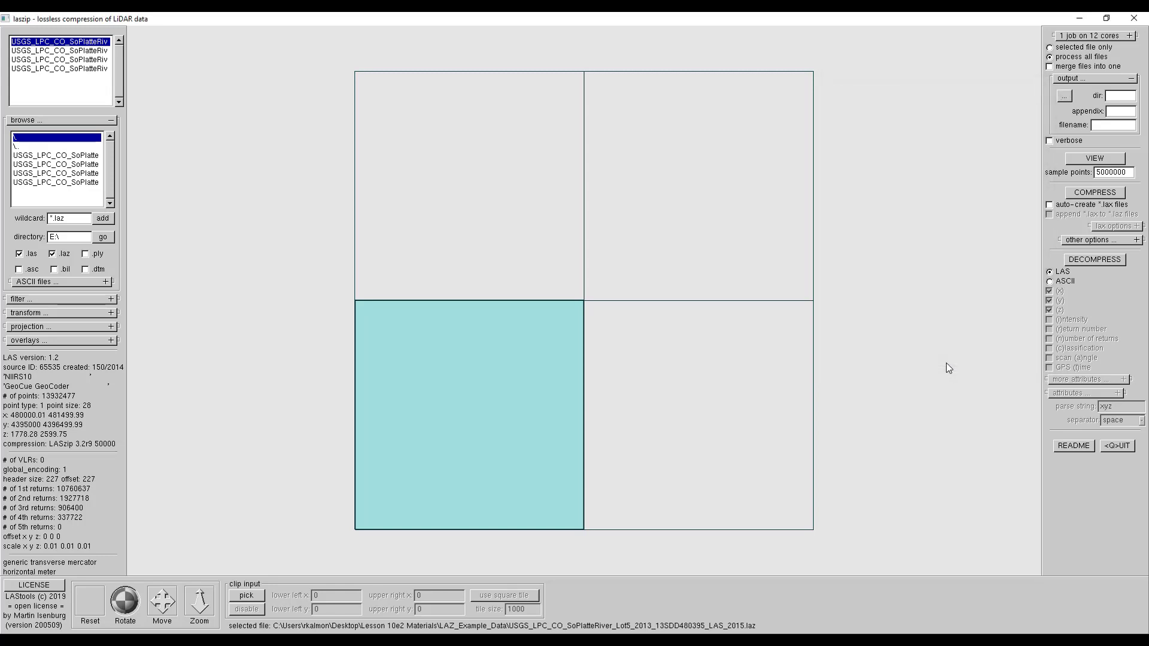
pyautogui.click(1130, 36)
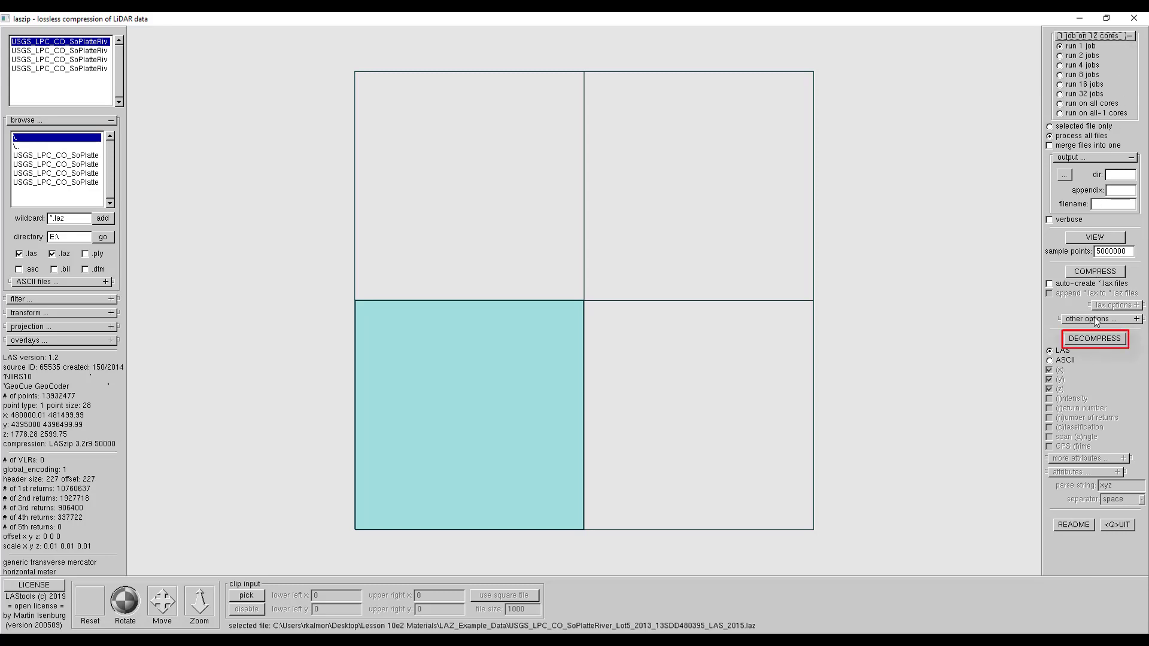
# Step: Decompress the four loaded tiles to LAS with 'laszip -lof file_list.5576.txt -olas'
pyautogui.click(1097, 340)
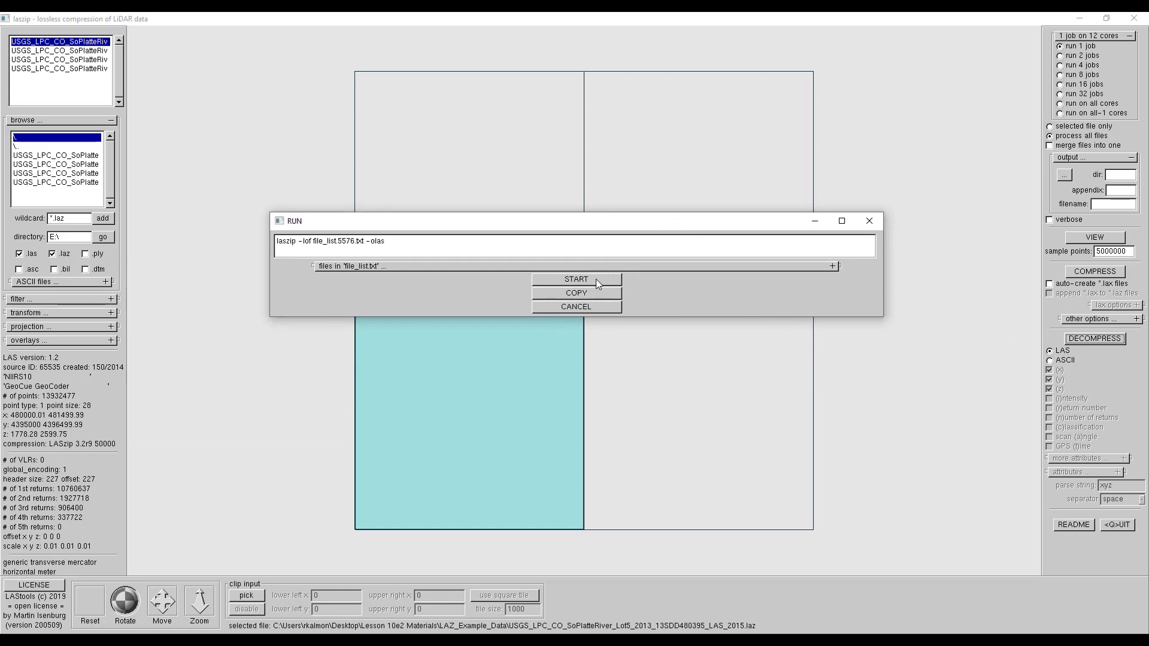
pyautogui.click(596, 279)
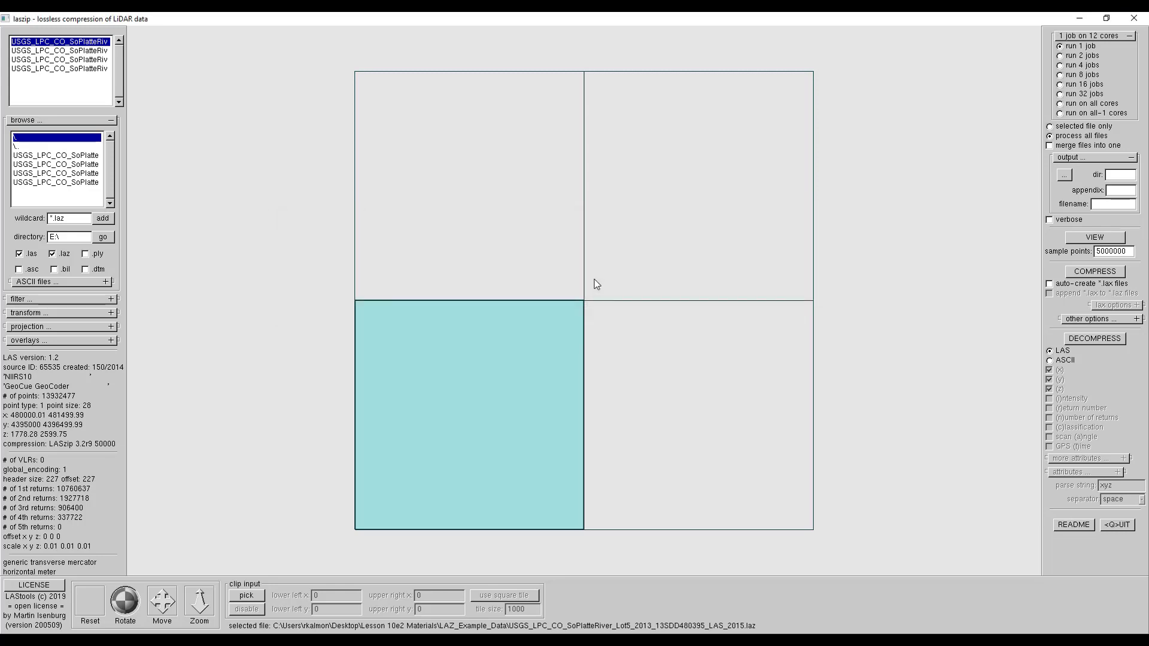
# Step: Check in File Explorer that four new .las files sit beside the LAZ tiles in LAZ_Example_Data
pyautogui.hotkey('alt', 'Tab')
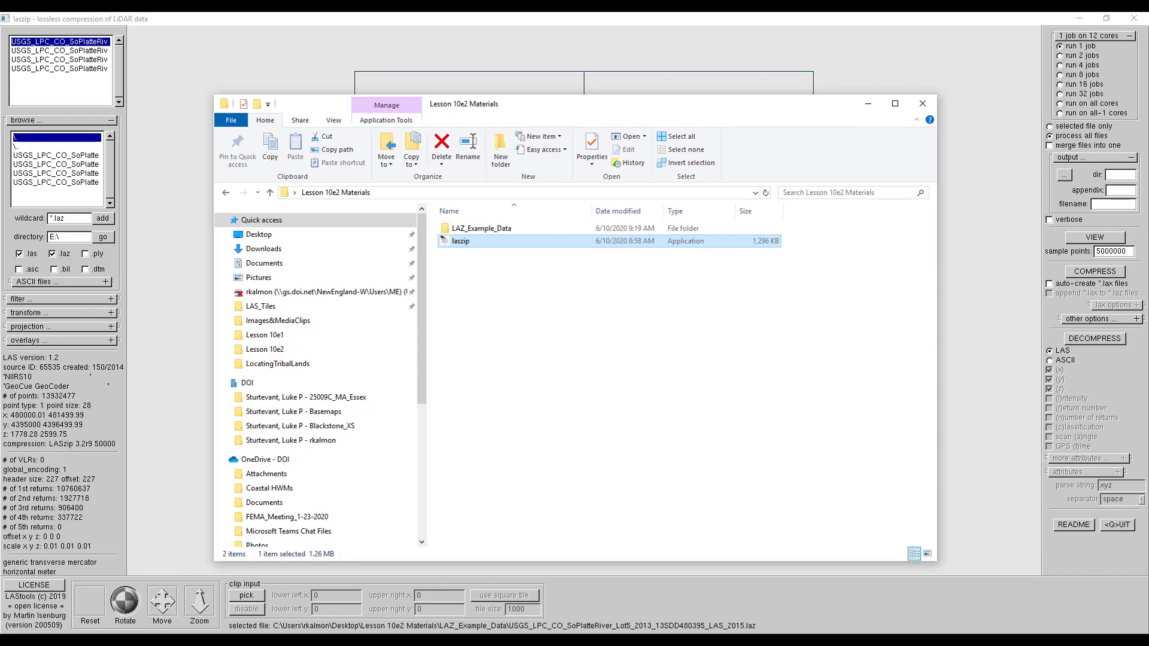
pyautogui.doubleClick(482, 228)
pyautogui.click(767, 211)
pyautogui.click(768, 210)
pyautogui.moveTo(778, 339); pyautogui.dragTo(786, 285)
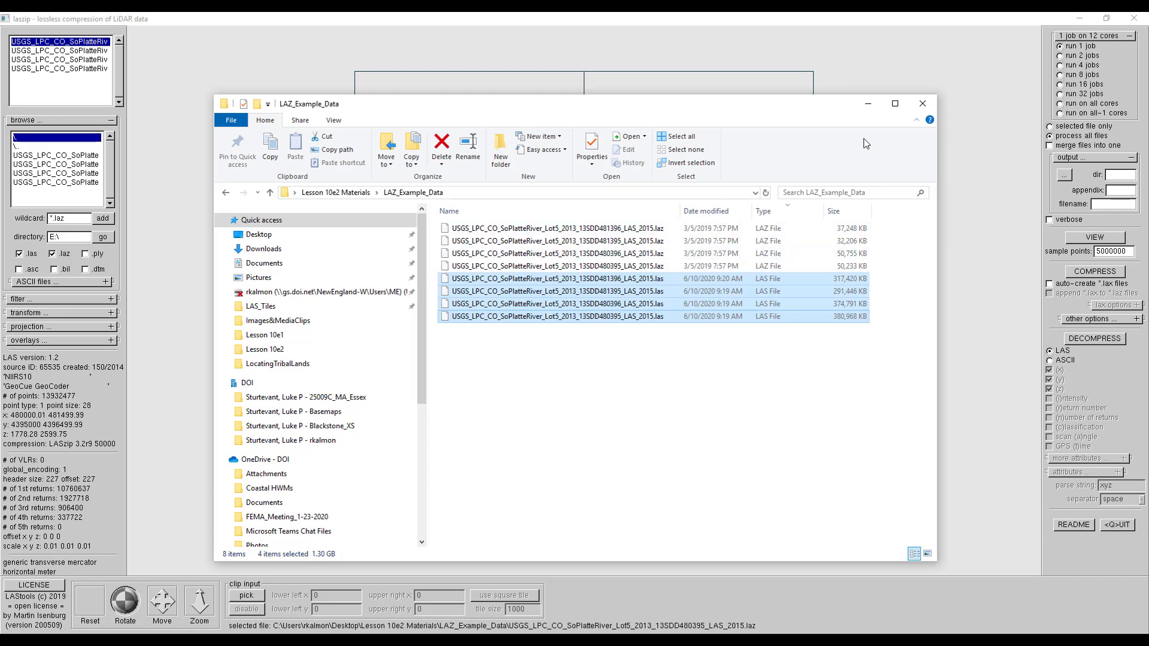
pyautogui.click(868, 105)
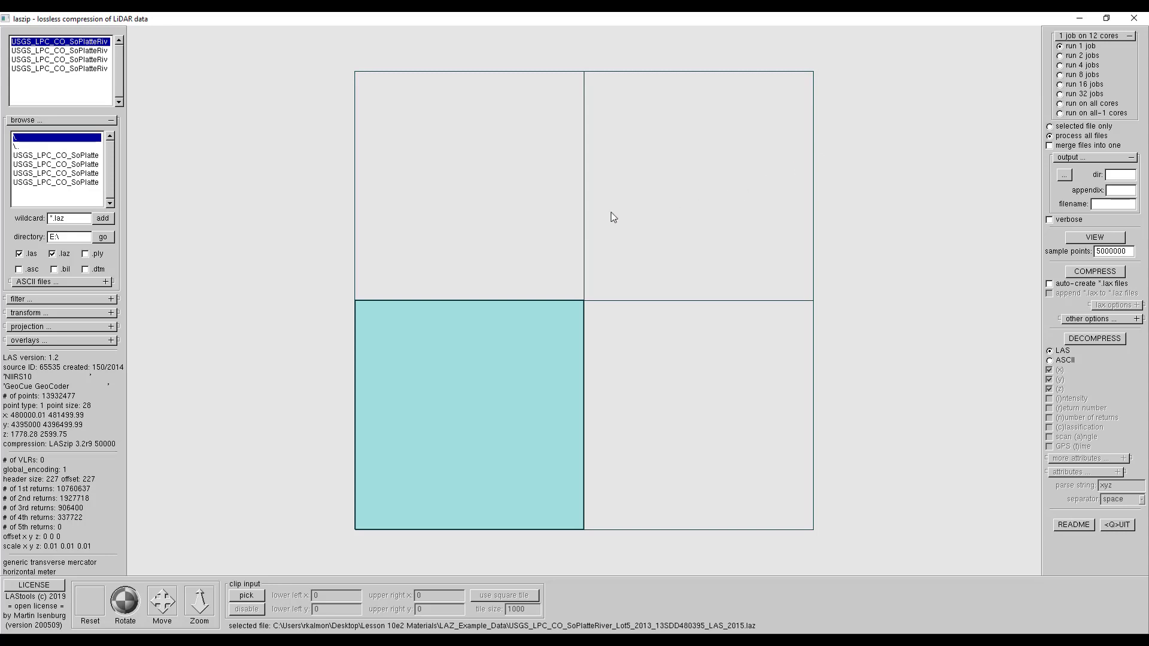
# Step: Change laszip's input file wildcard from *.laz to *.las
pyautogui.click(87, 219)
pyautogui.press('BackSpace')
pyautogui.write('s')
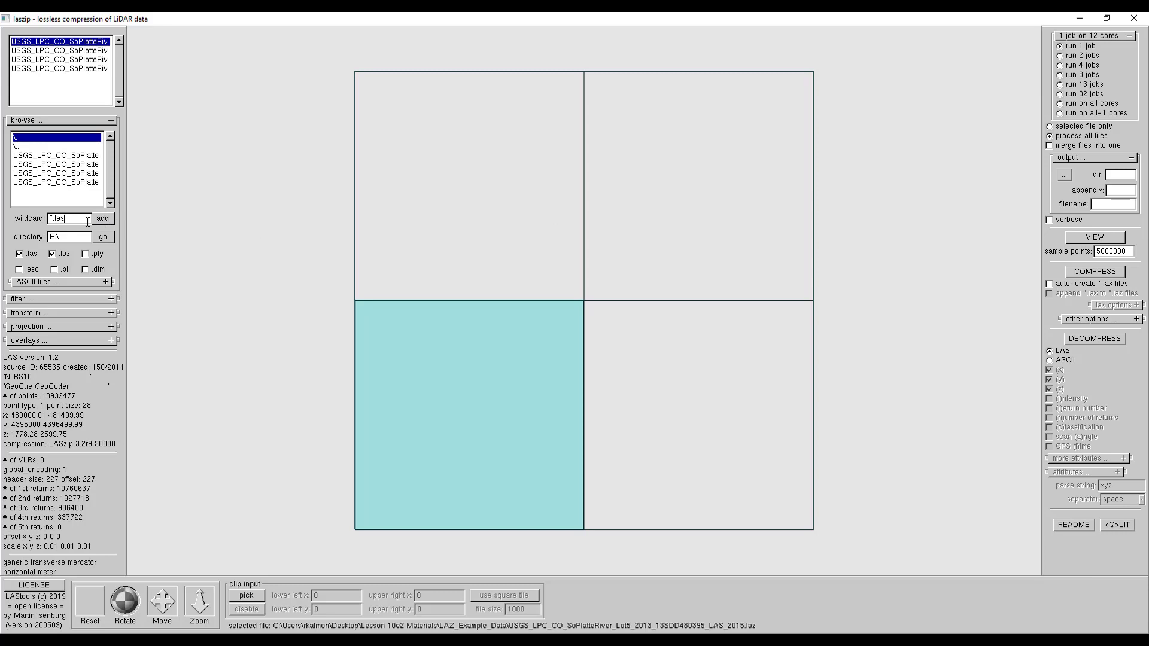